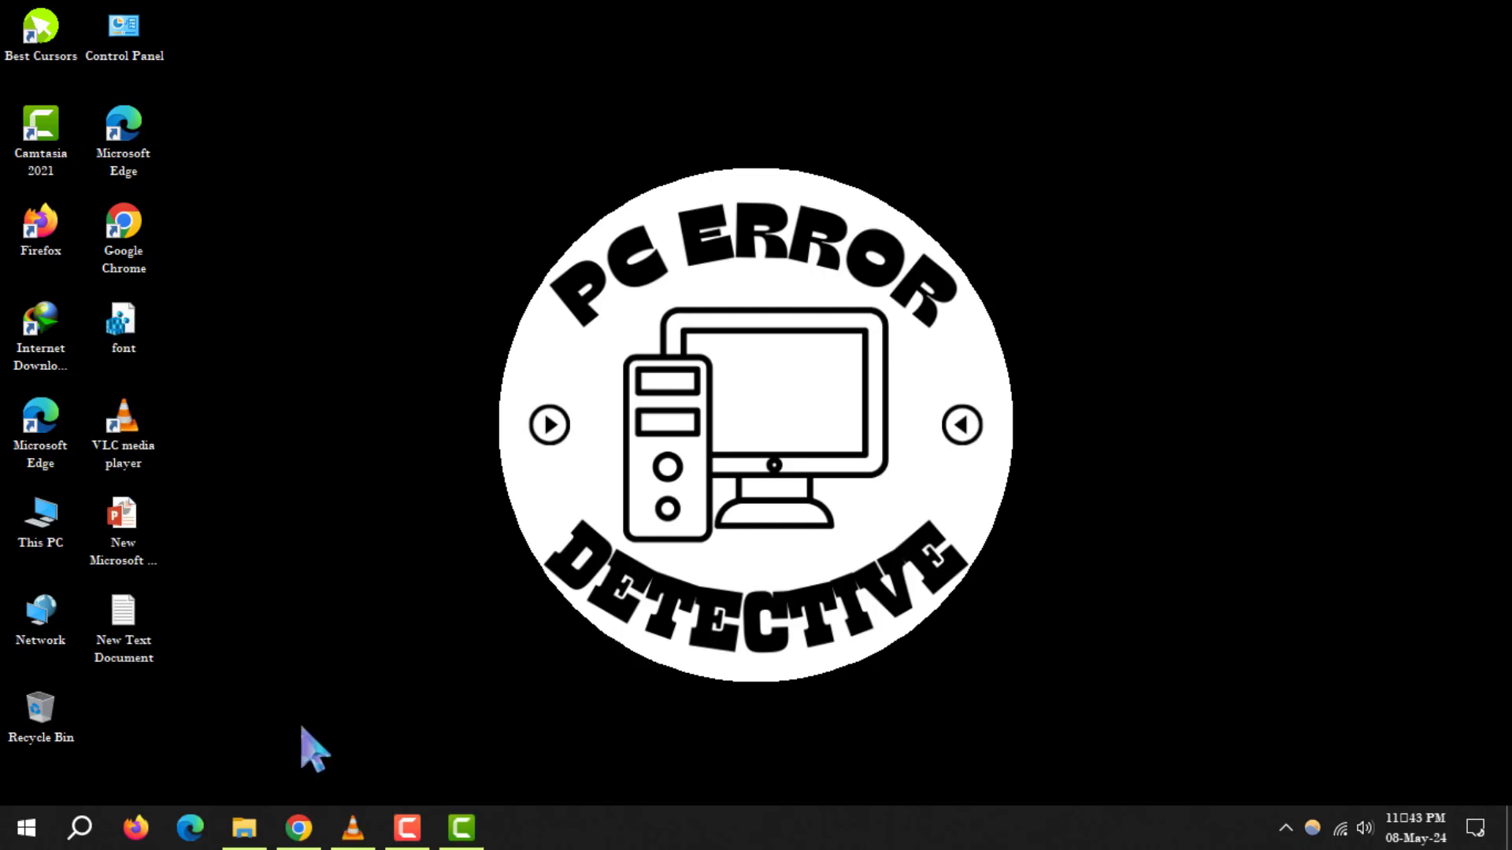
# Launch Settings from the Start menu and go to the Personalization Background page
pyautogui.click(26, 828)
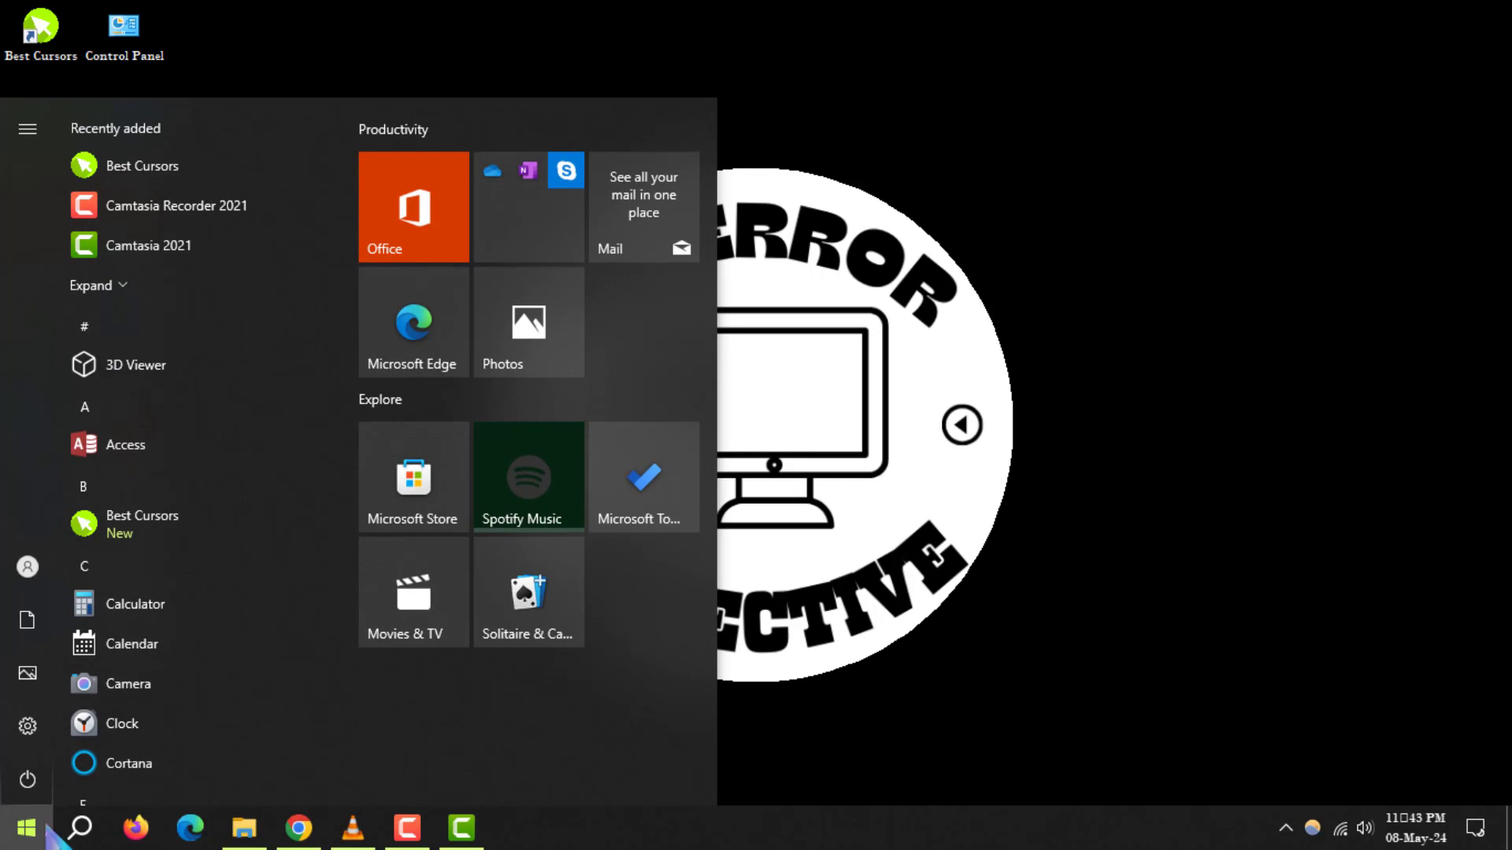
pyautogui.click(66, 751)
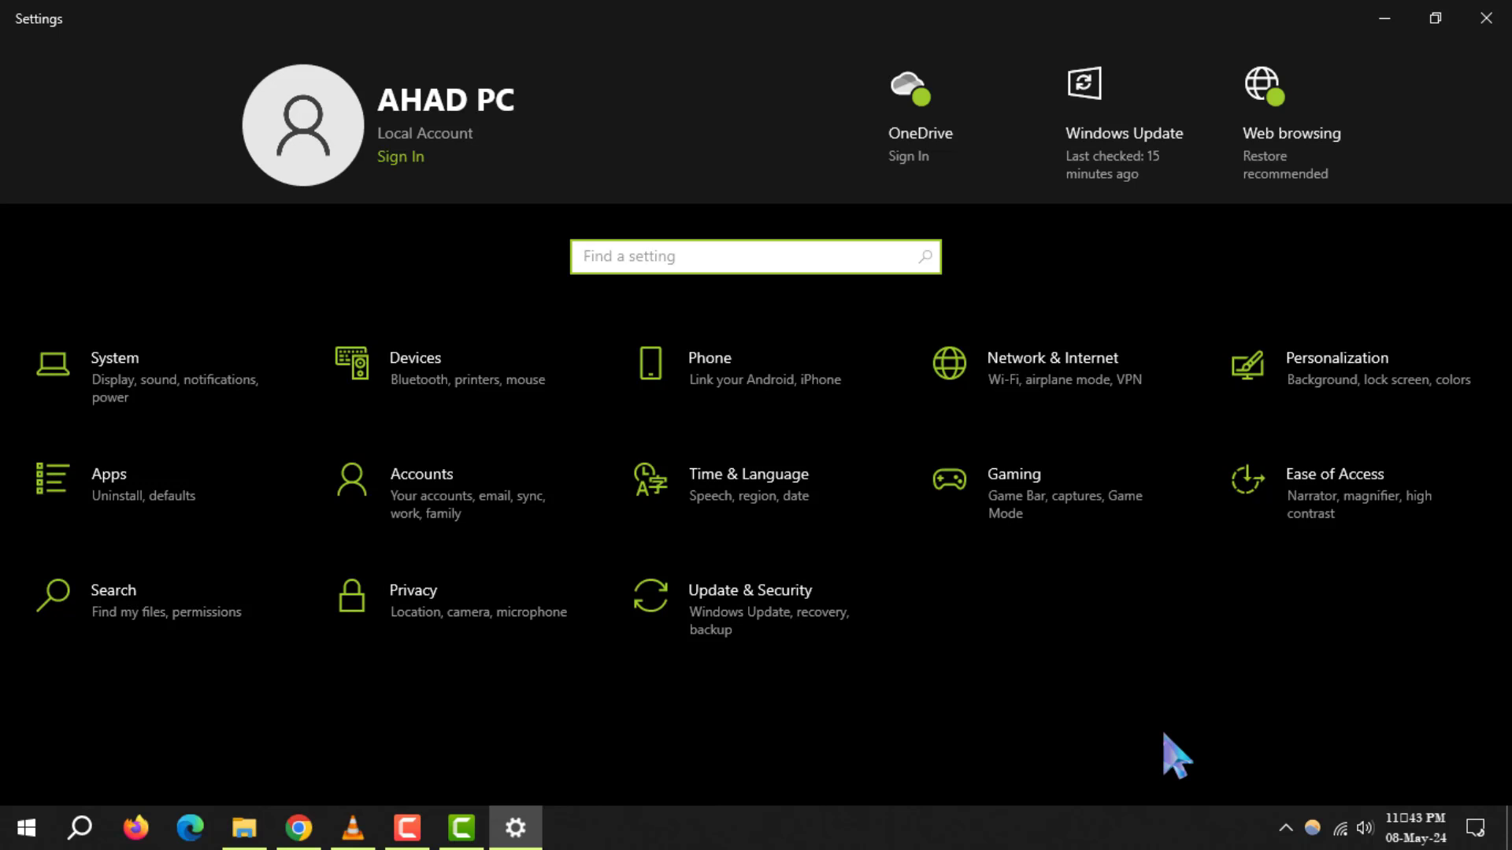
pyautogui.click(1366, 378)
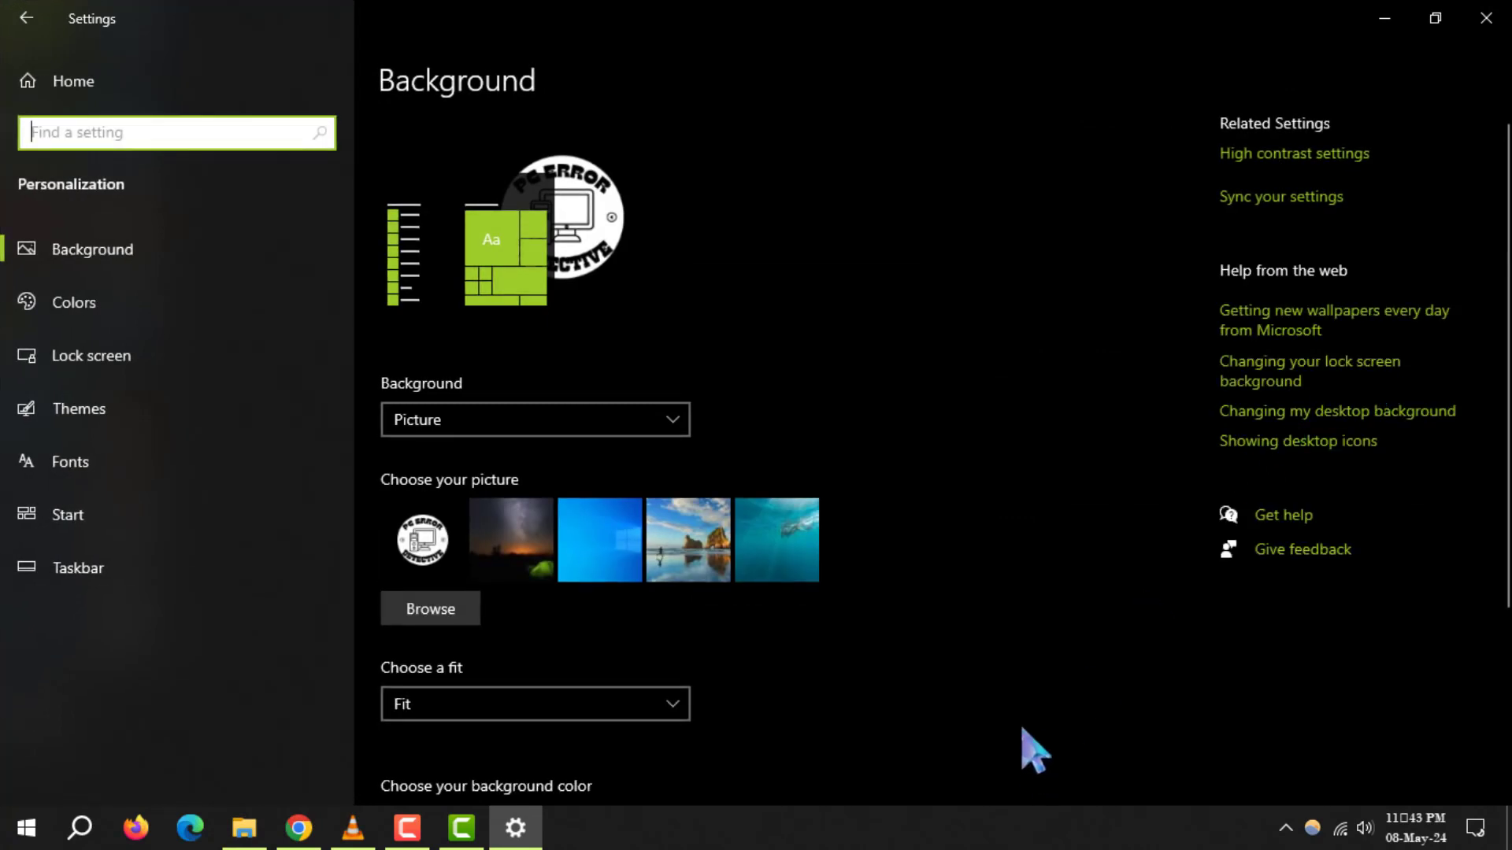
# Switch the background type to Slideshow, briefly trying Solid color first
pyautogui.click(148, 251)
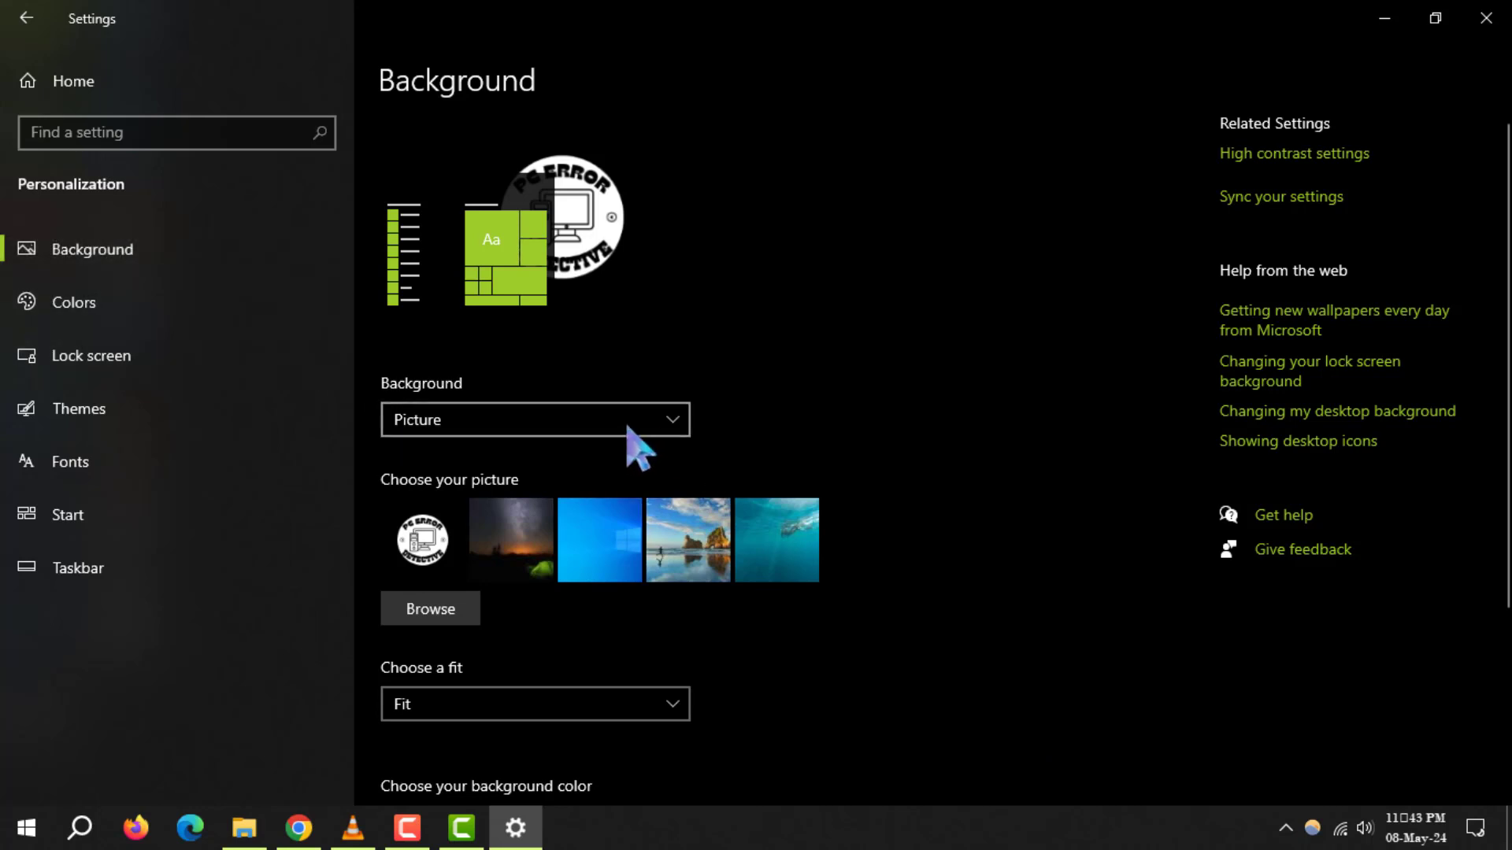
pyautogui.click(571, 420)
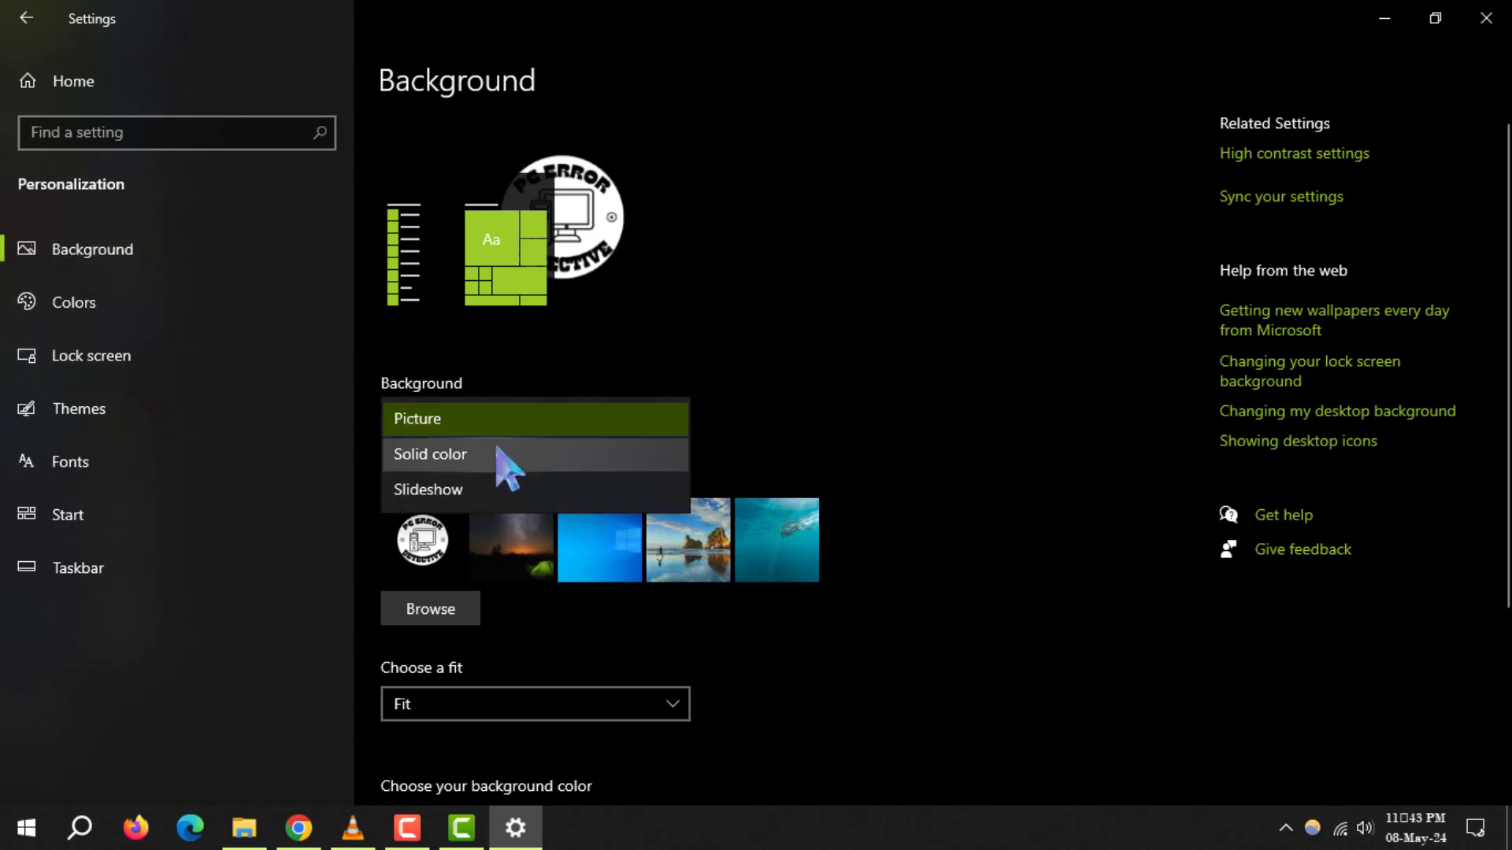
pyautogui.click(475, 463)
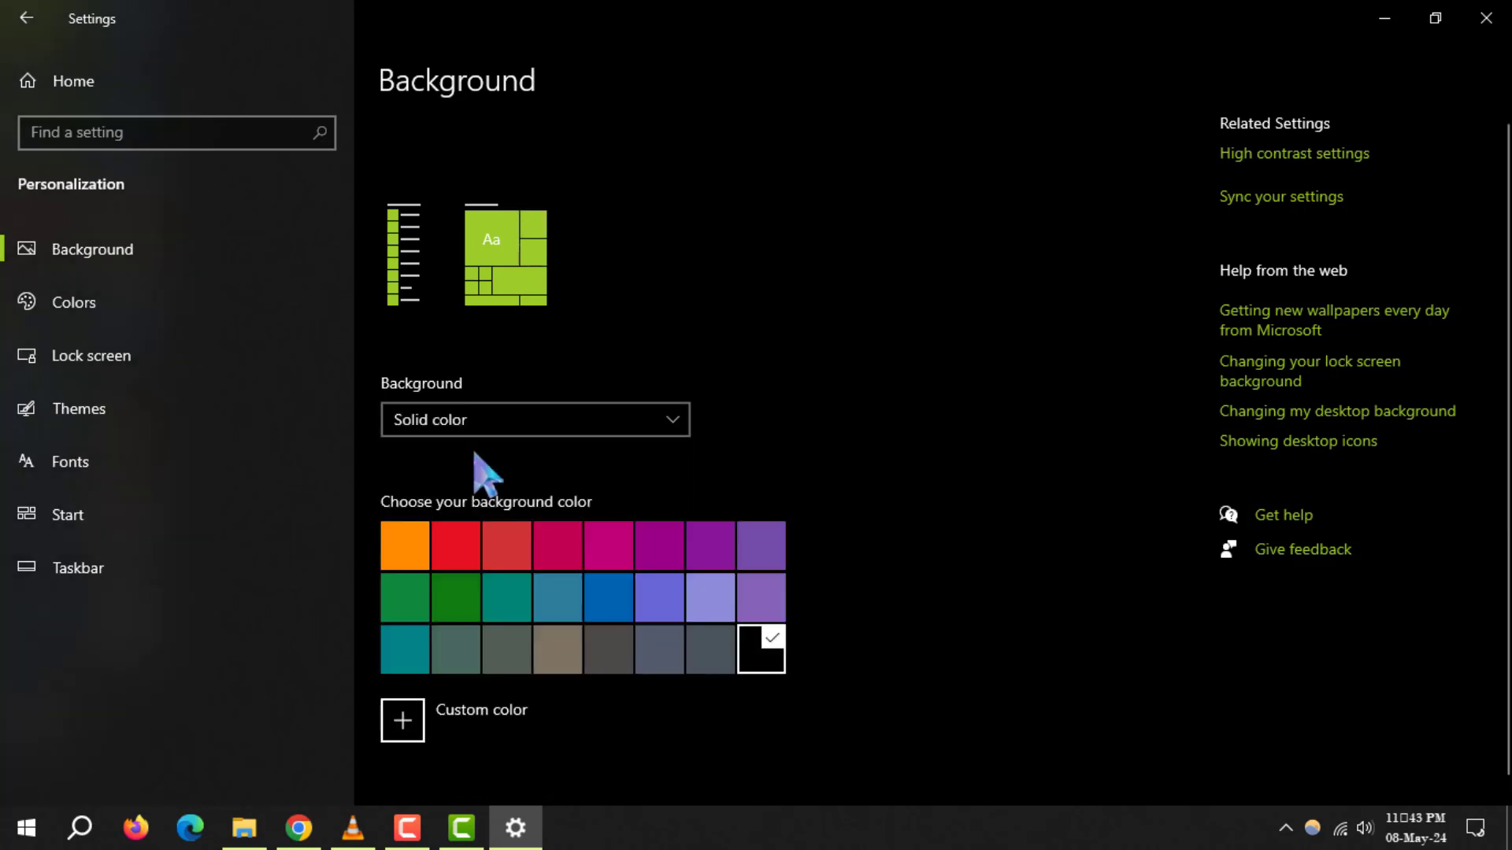
pyautogui.click(527, 425)
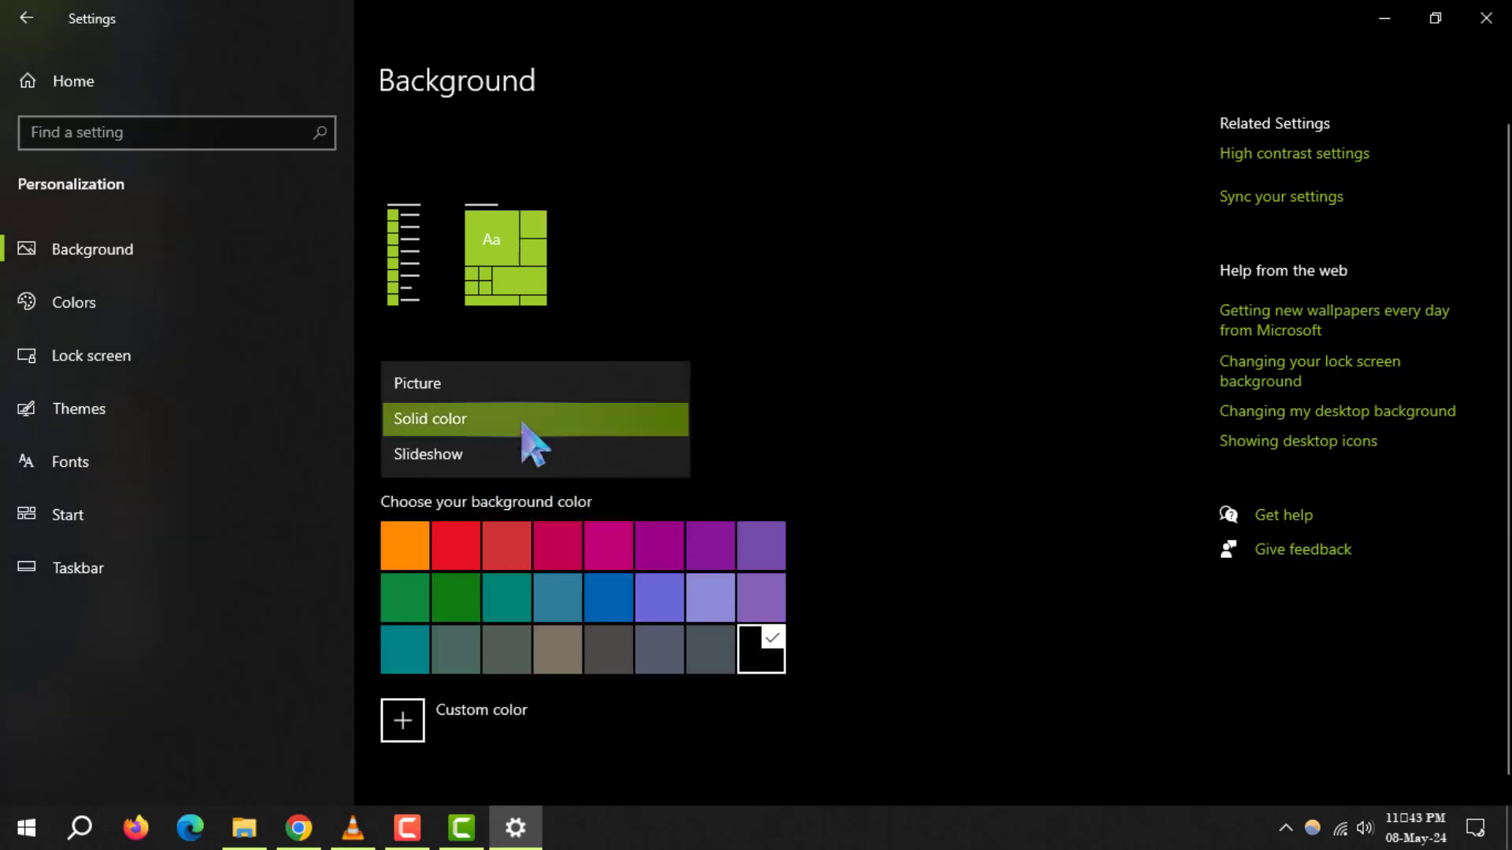
pyautogui.click(501, 456)
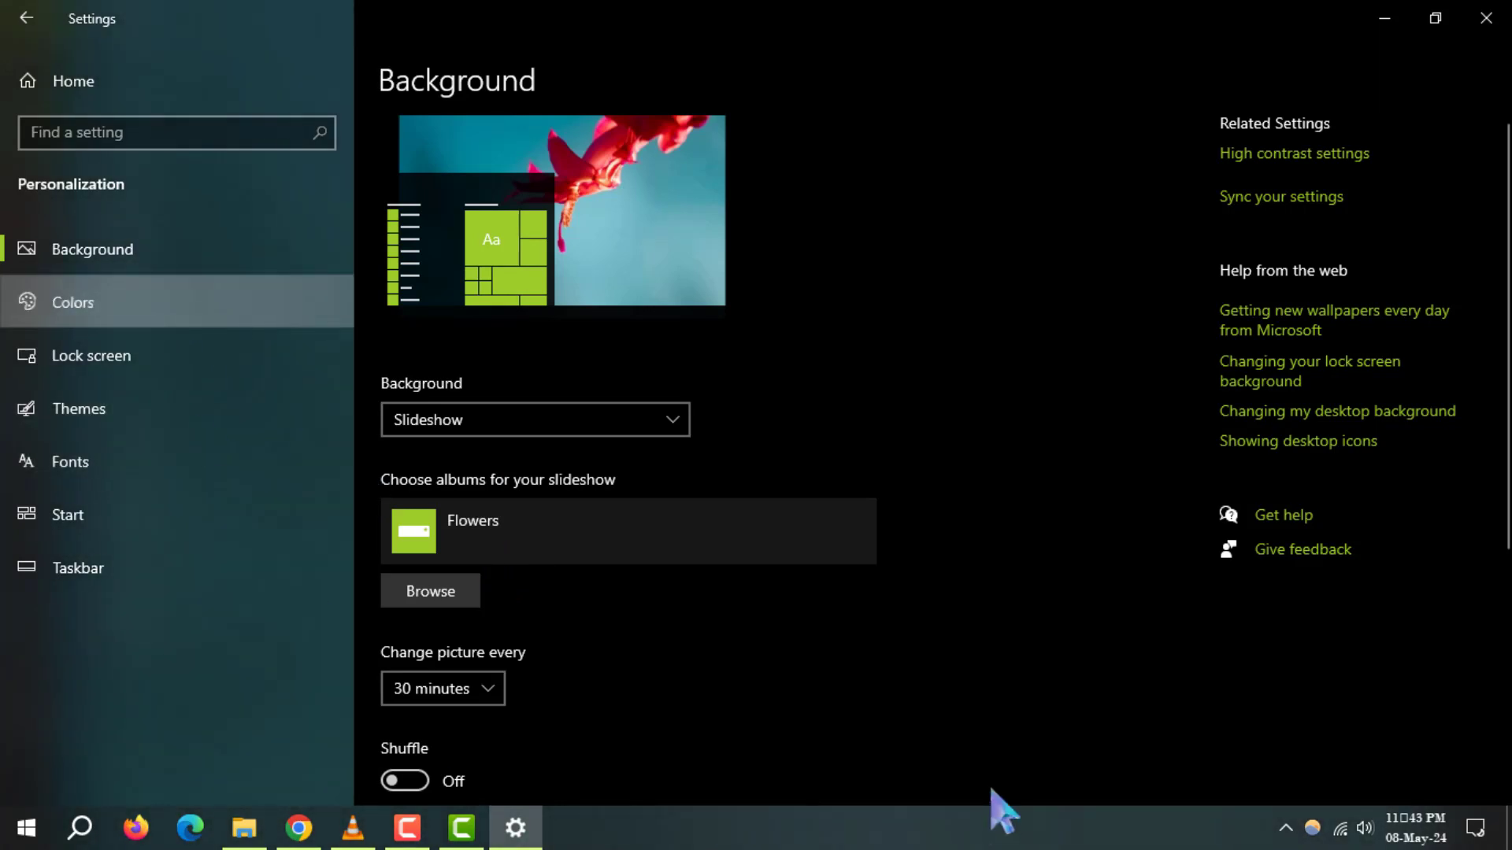
pyautogui.scroll(-2, 769, 726)
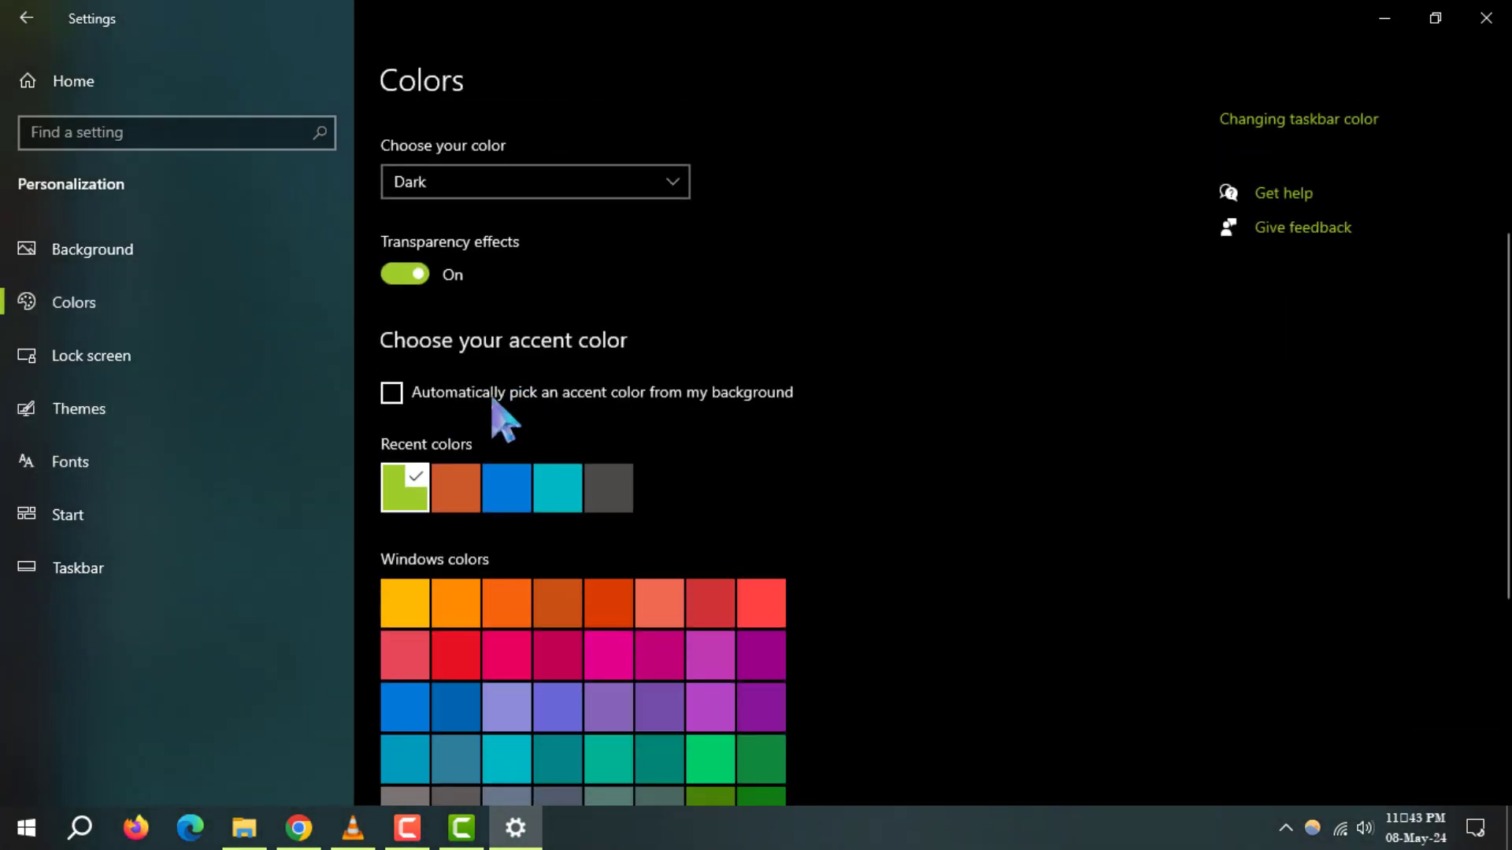
# Enable automatic accent color from the background and open the Choose your color list
pyautogui.click(491, 395)
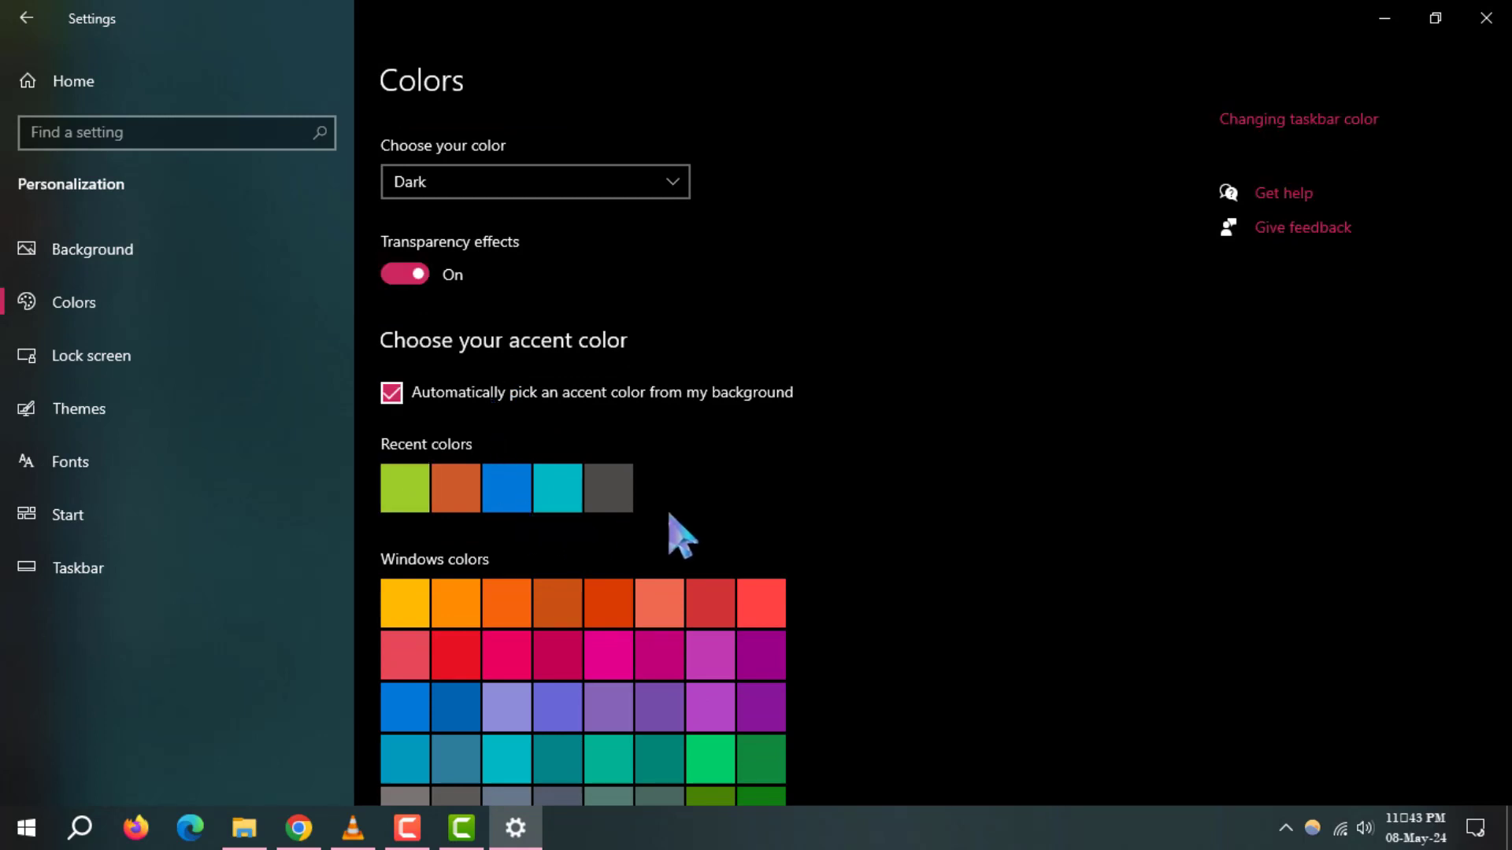
pyautogui.scroll(-5, 670, 516)
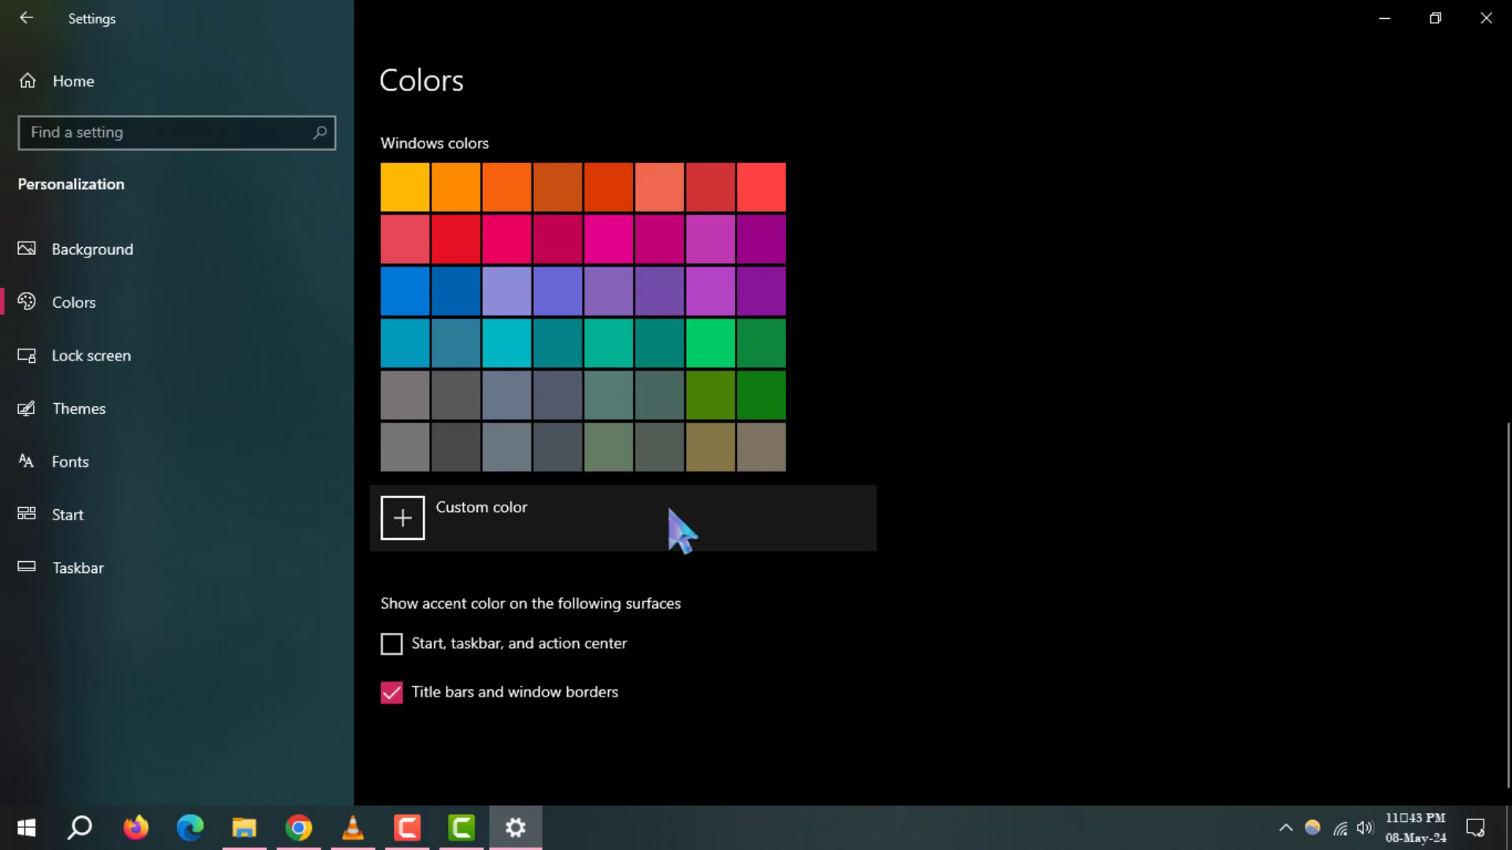
pyautogui.scroll(1, 670, 517)
pyautogui.scroll(2, 674, 531)
pyautogui.scroll(-3, 676, 531)
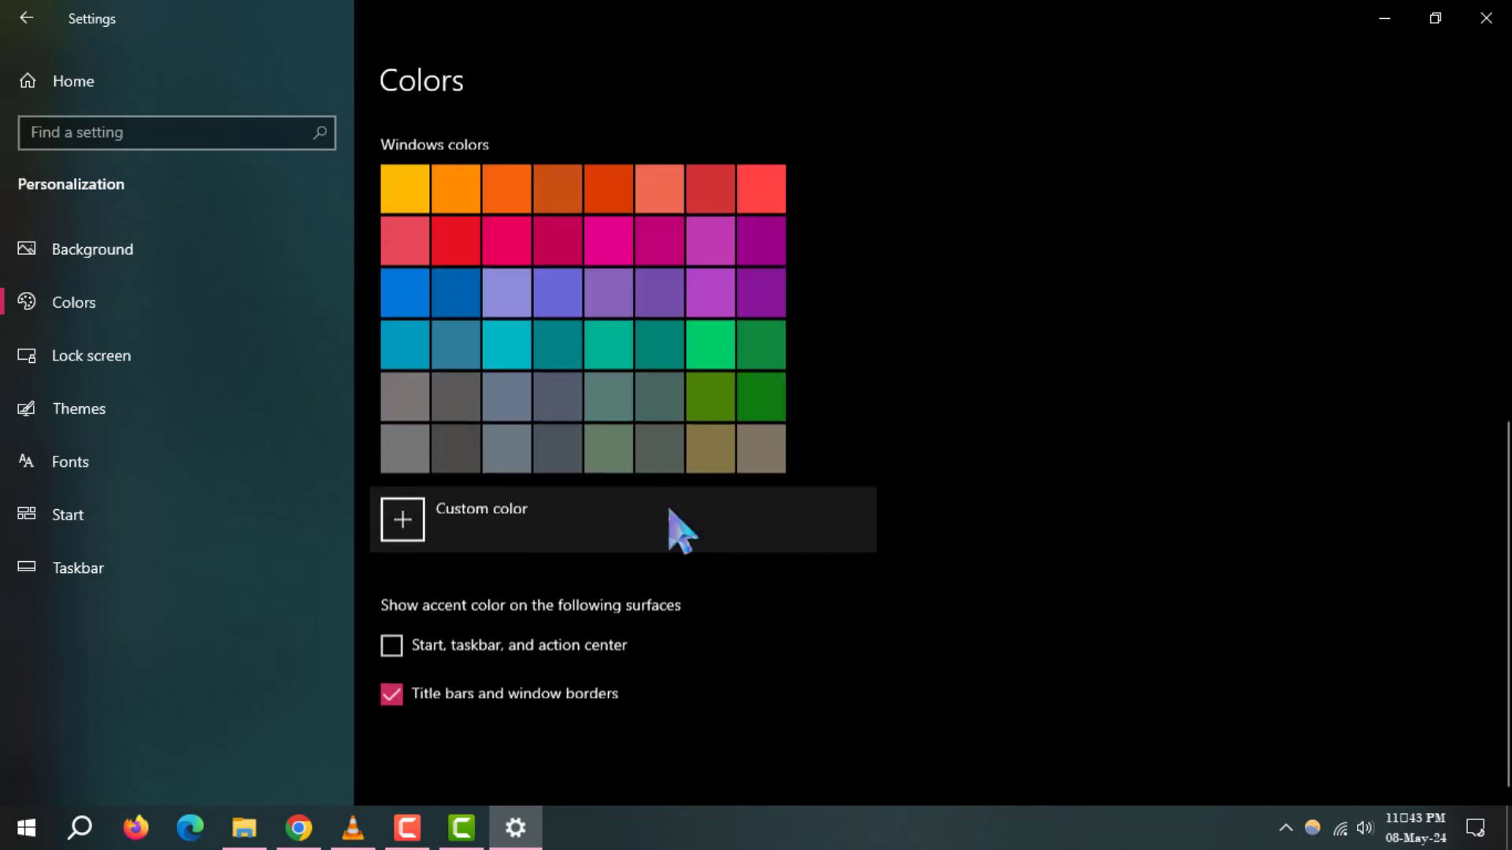
pyautogui.scroll(2, 684, 301)
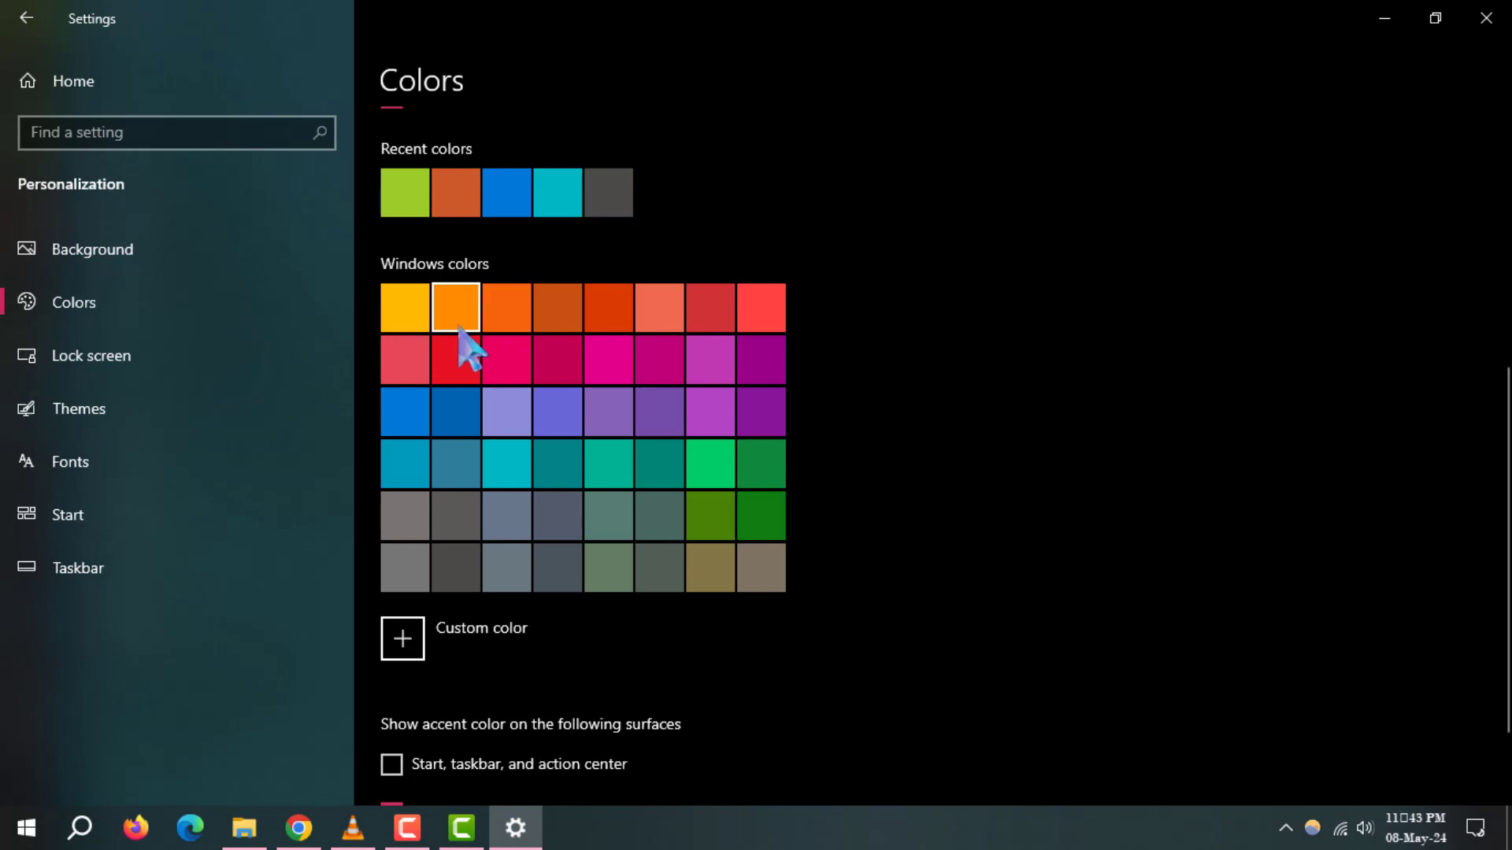
pyautogui.scroll(-2, 590, 732)
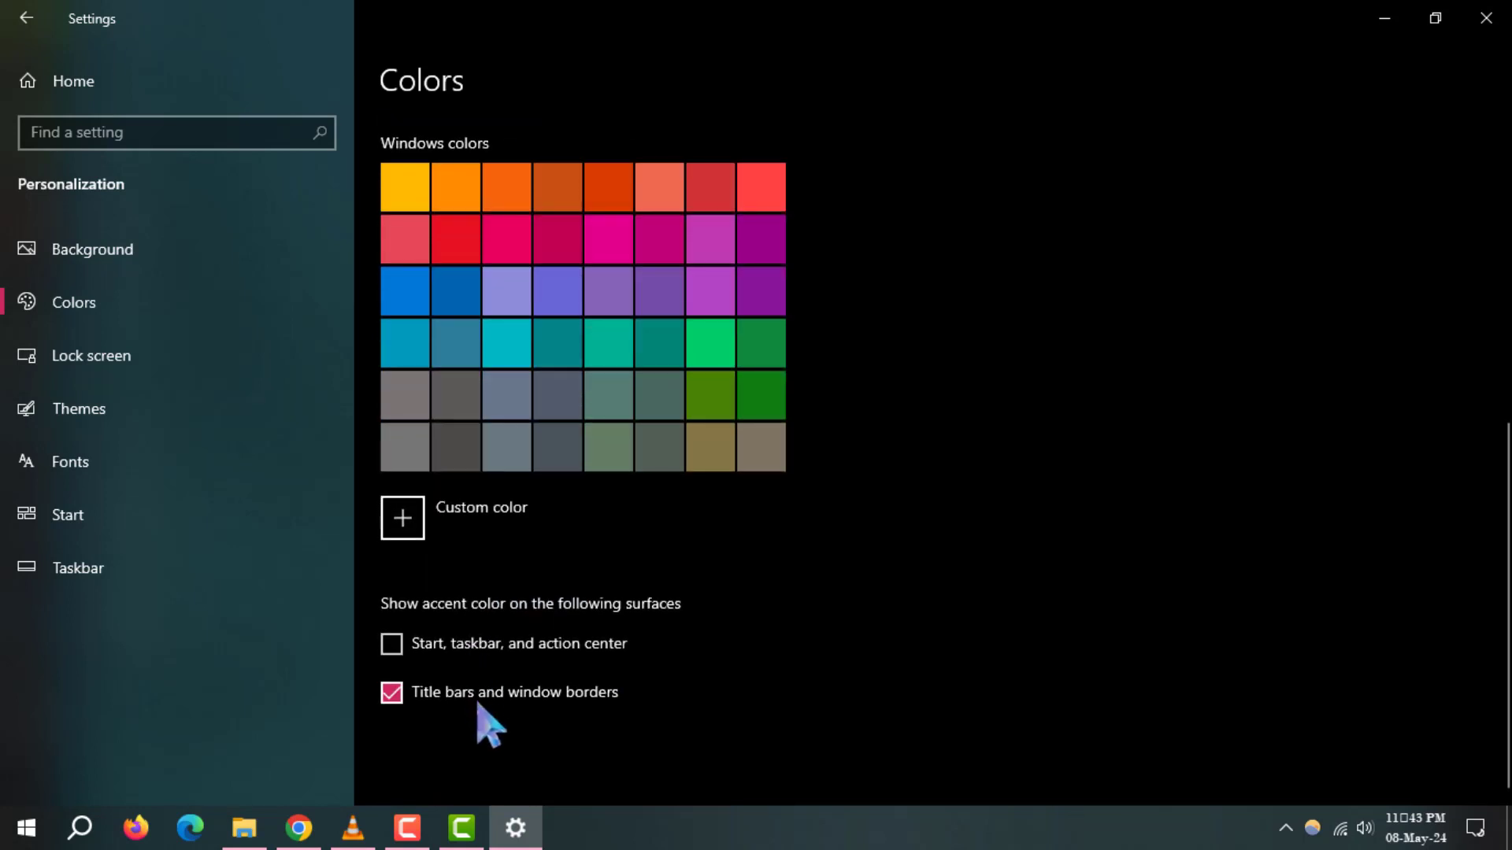
pyautogui.scroll(2, 644, 662)
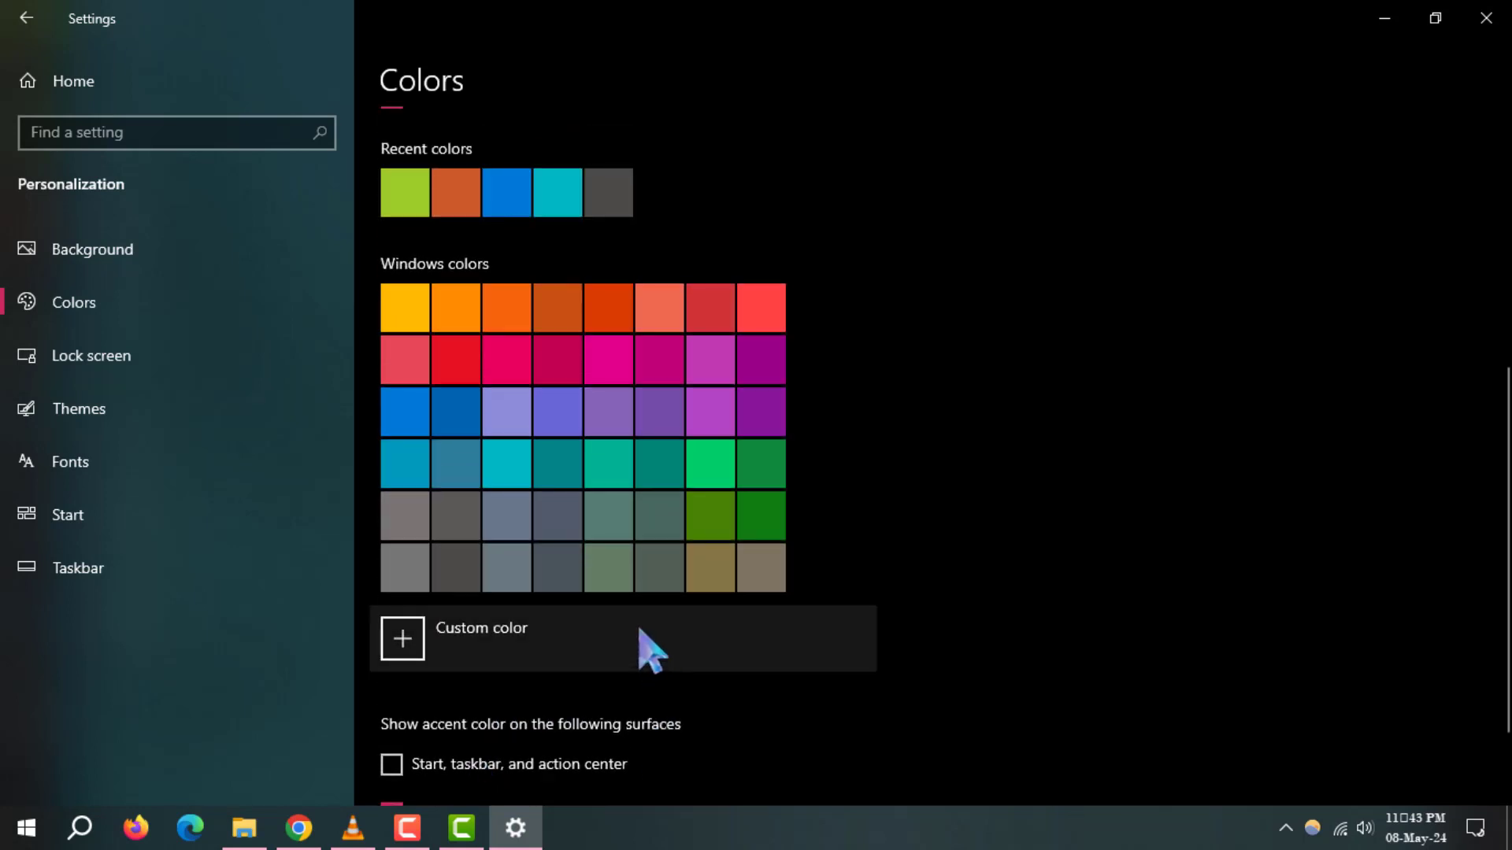
pyautogui.scroll(5, 649, 648)
pyautogui.scroll(3, 641, 624)
pyautogui.click(540, 431)
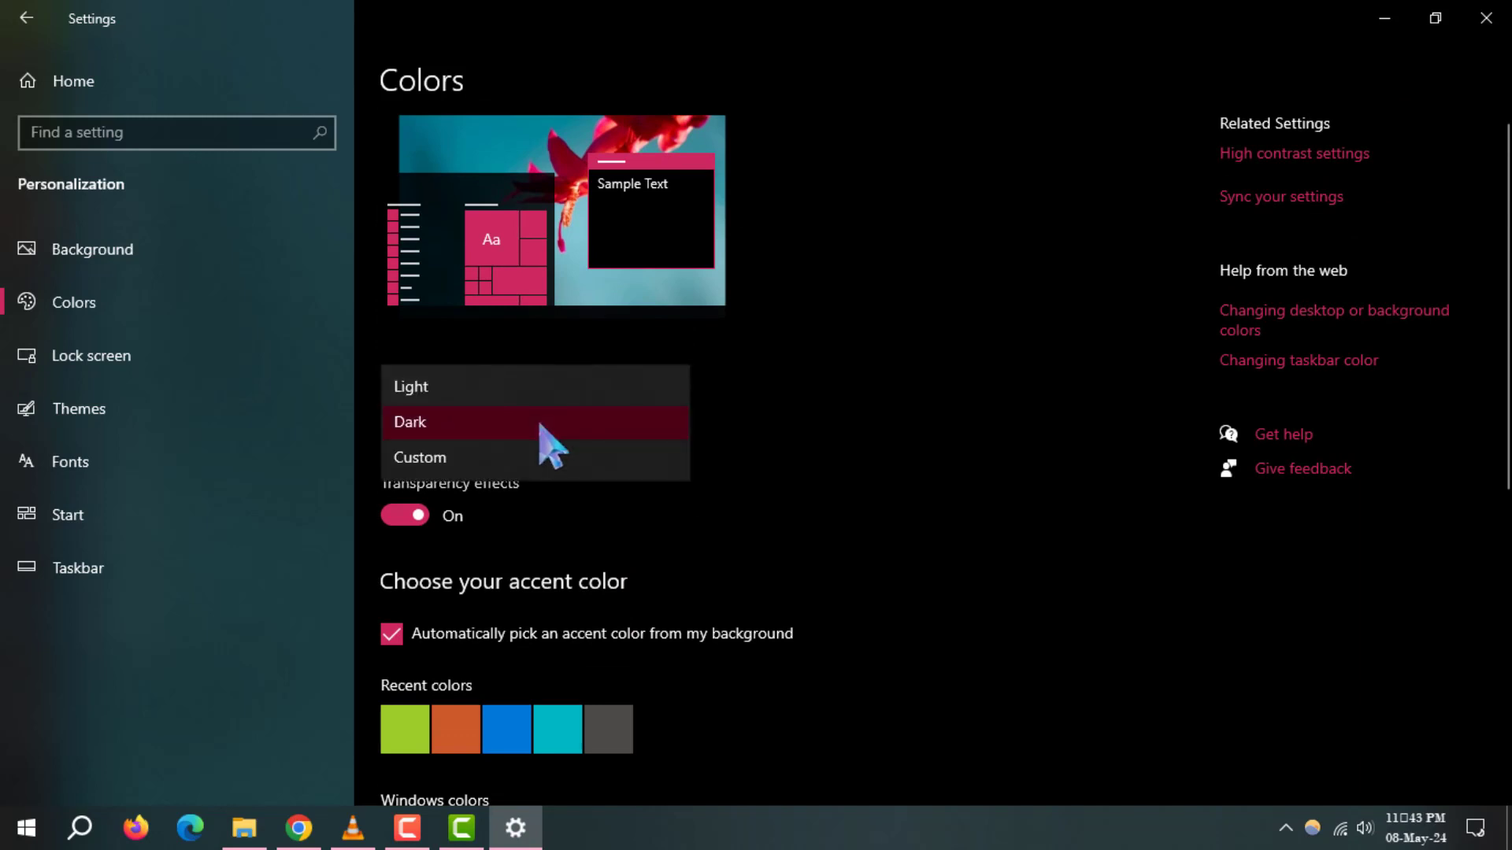